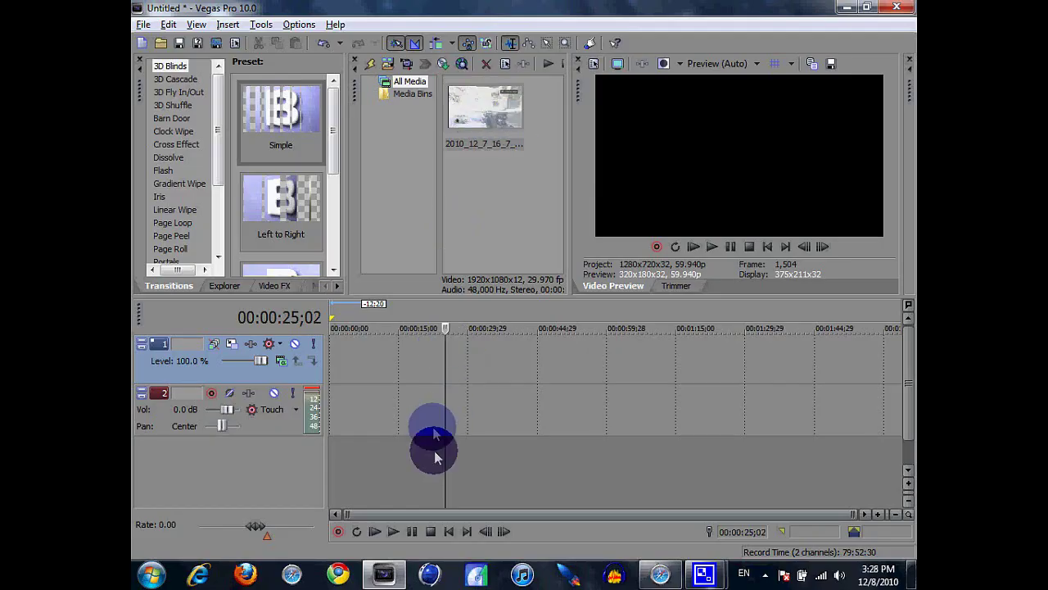
Step: Place the gameplay clip at the start of the timeline
click(449, 531)
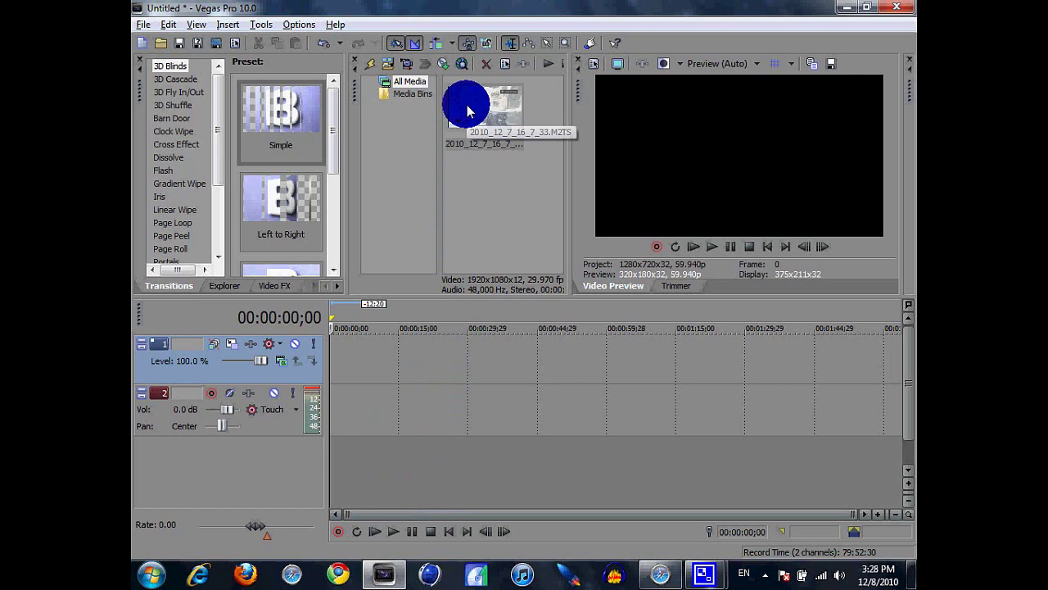
drag(462, 100, 323, 357)
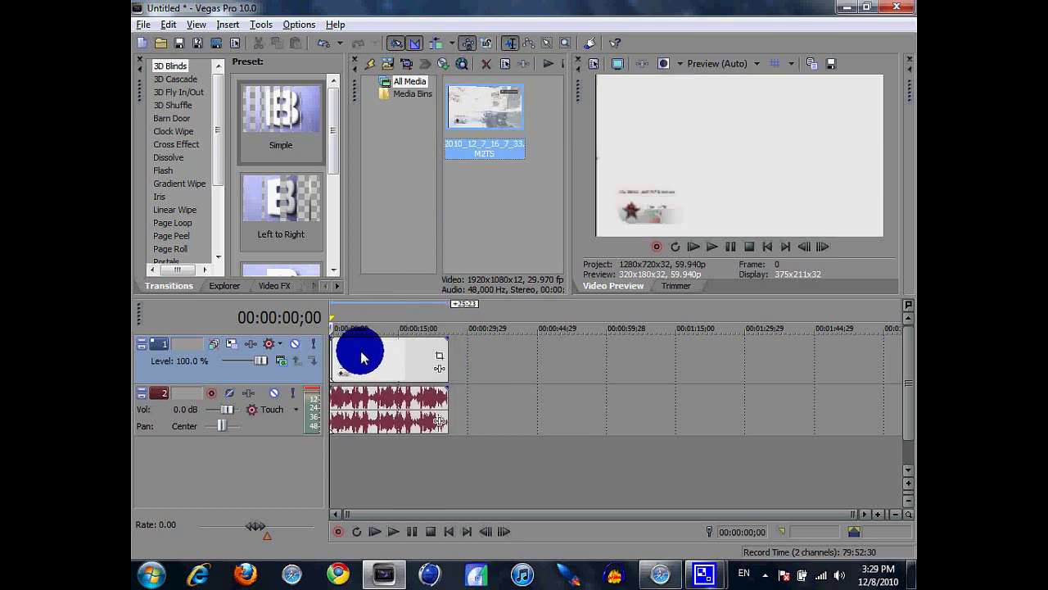
click(374, 361)
Step: Save a snapshot of the frame at 00:00:12;22 as Image14.jpg
click(386, 361)
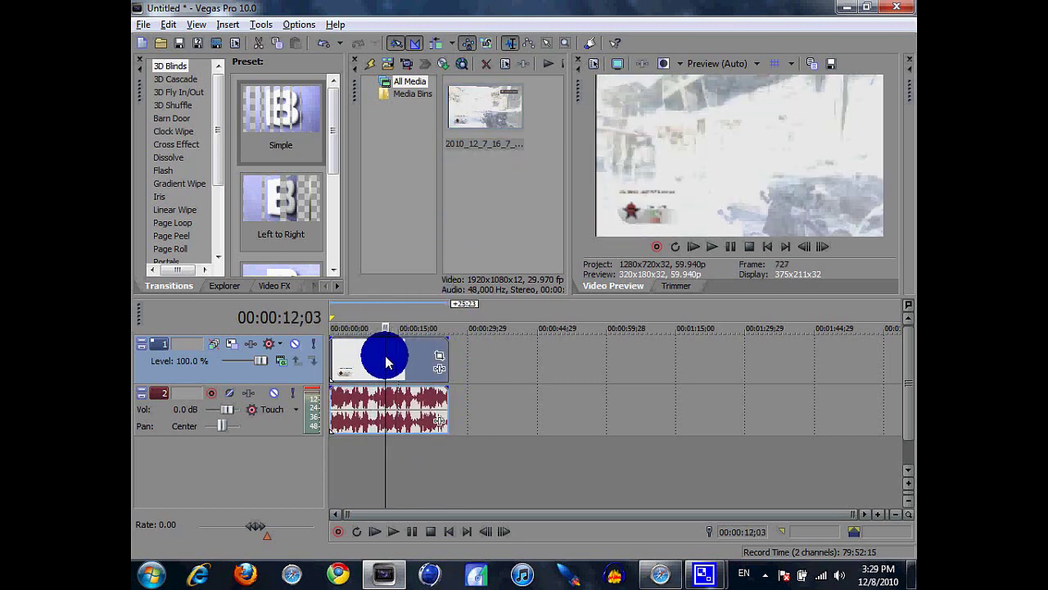
key(space)
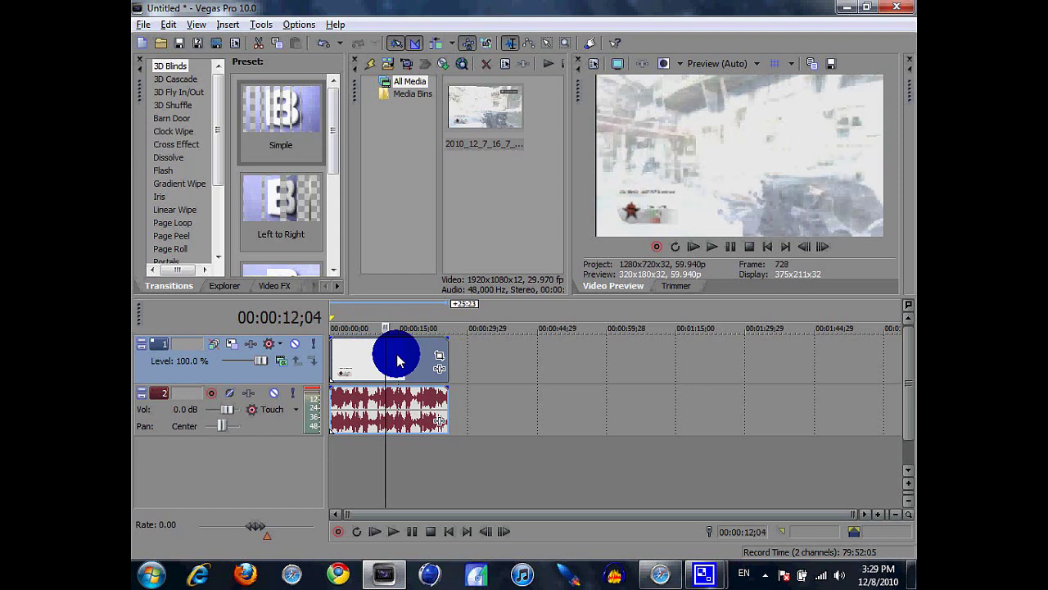
click(830, 63)
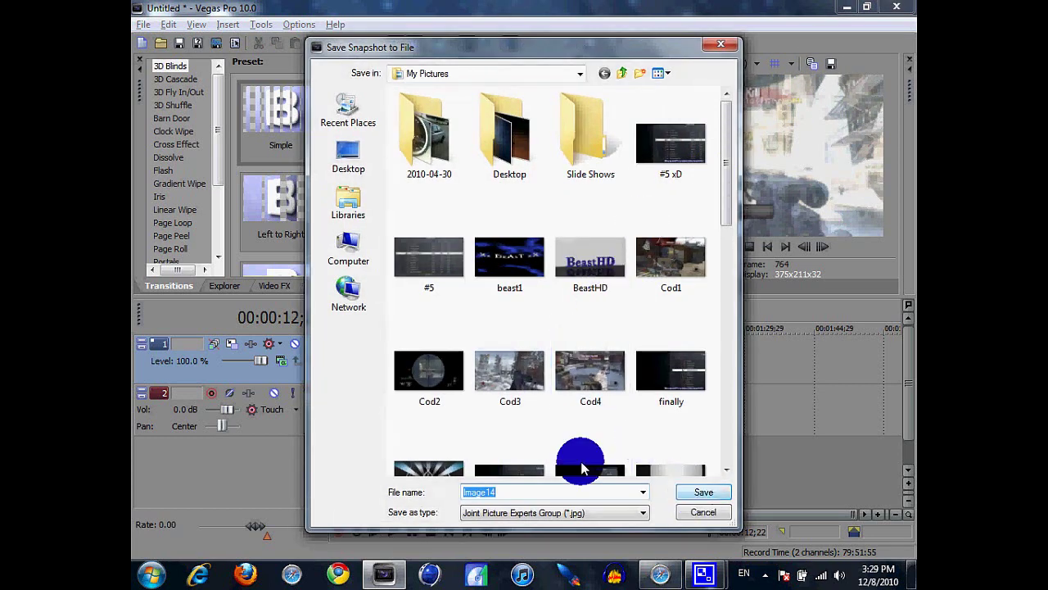
click(709, 493)
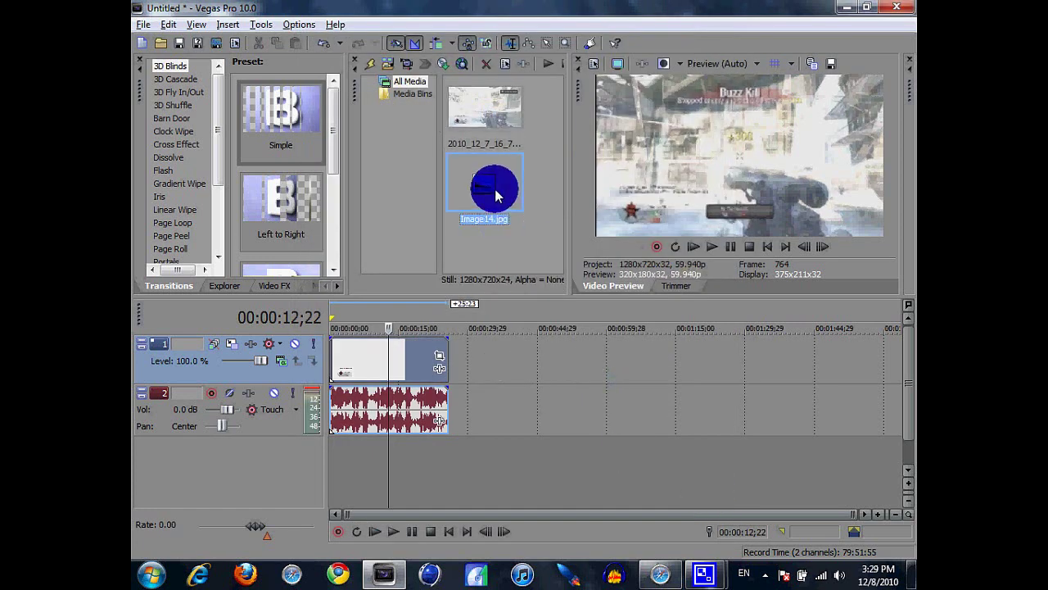
Step: Drop Image14.jpg onto video track 1 right after the split gameplay clip, then rewind
drag(495, 195, 436, 385)
click(508, 172)
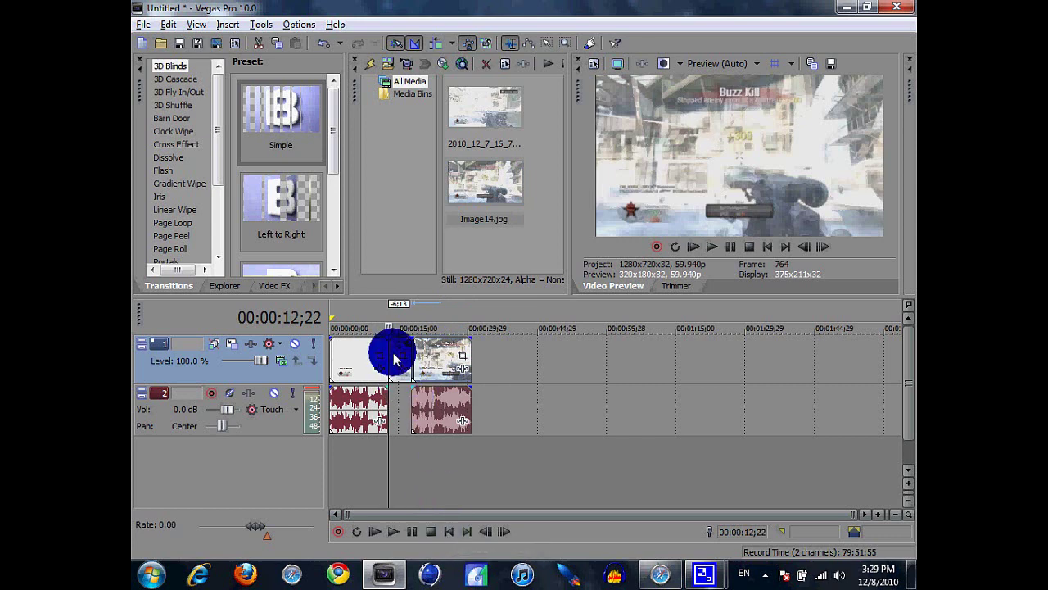
drag(396, 356, 505, 356)
drag(434, 355, 412, 355)
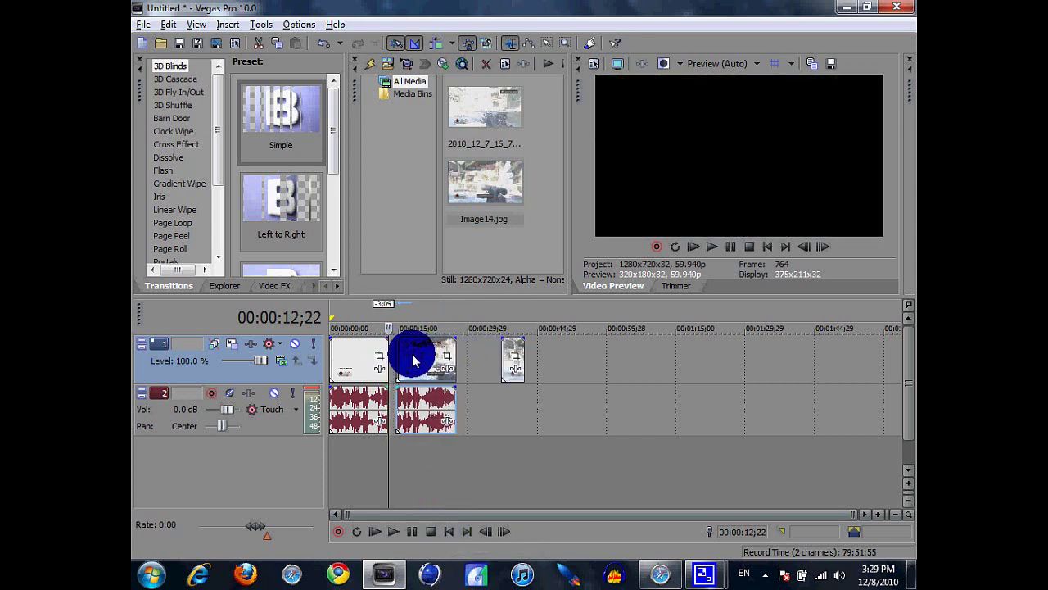
click(452, 532)
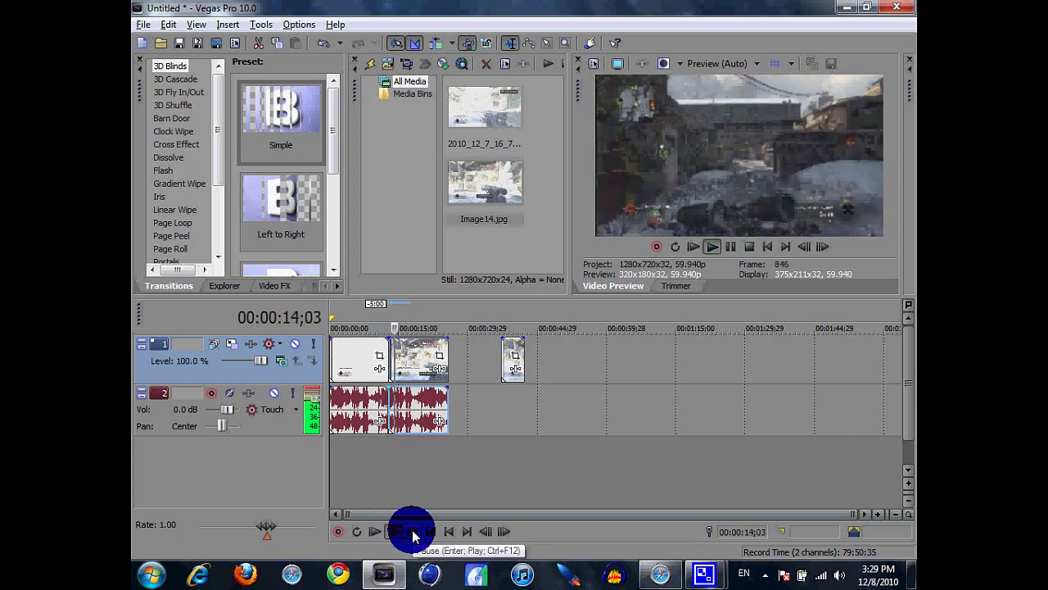
Step: Delete the gameplay footage after 00:00:15;23 and slide the still against the remaining clip
click(412, 532)
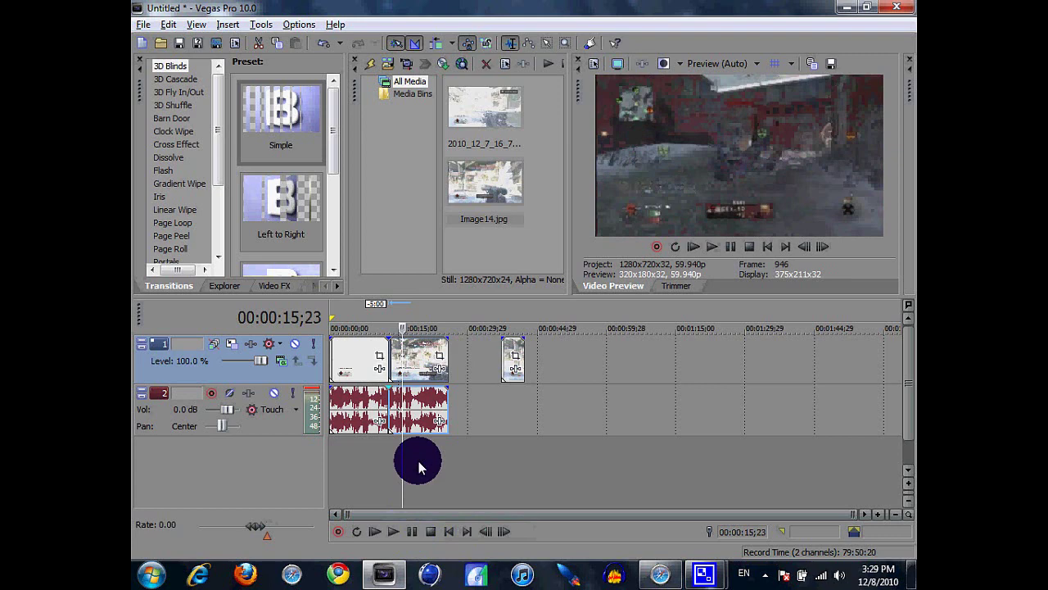
right_click(422, 362)
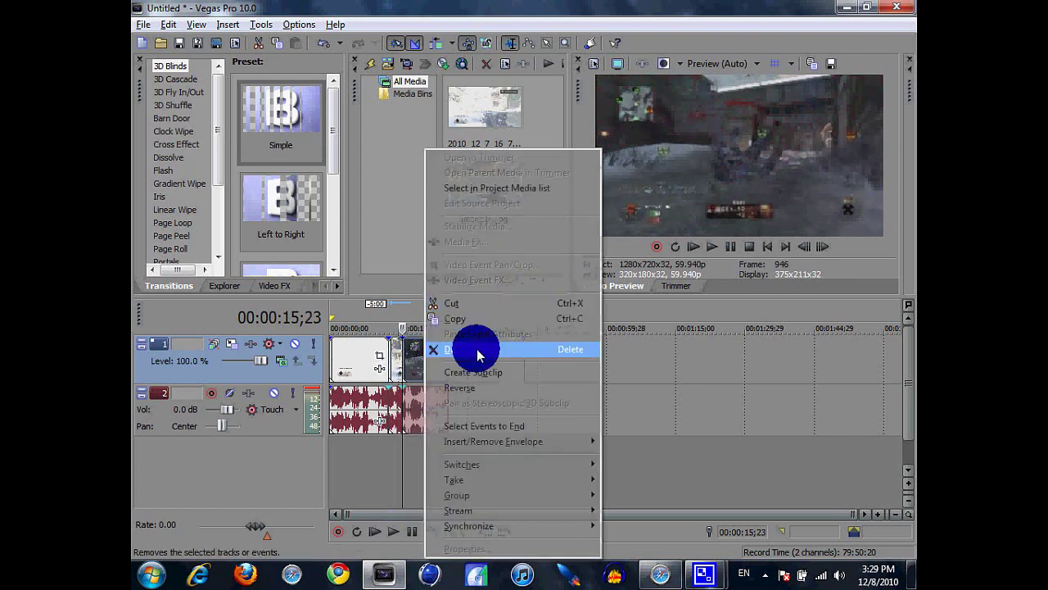
click(475, 349)
mouse_move(414, 362)
mouse_down()
mouse_move(451, 356)
mouse_move(420, 353)
mouse_up()
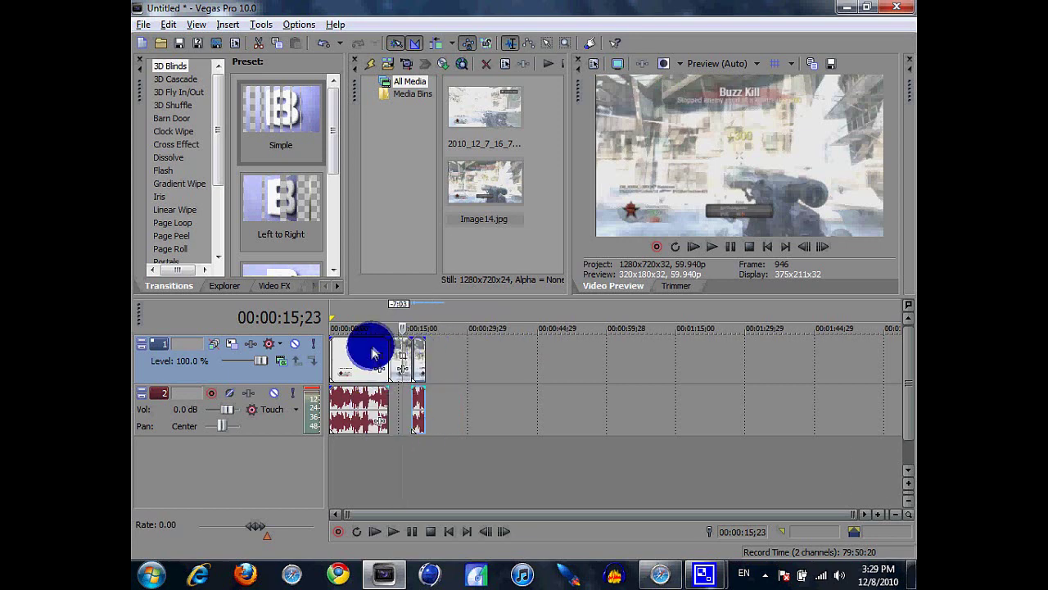
click(372, 352)
click(394, 531)
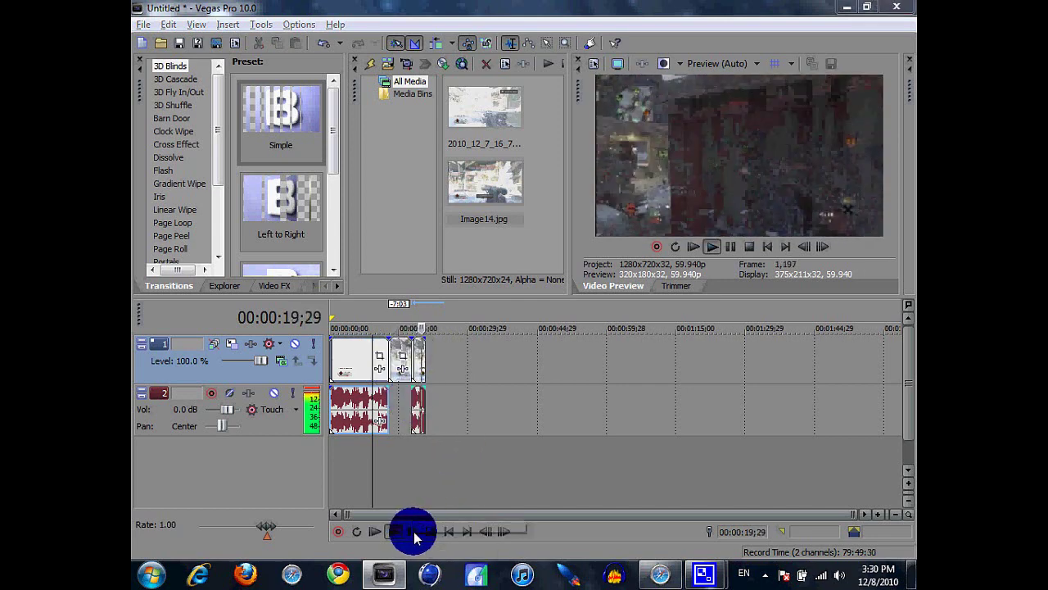
Step: Pause playback and add a new video track
click(414, 531)
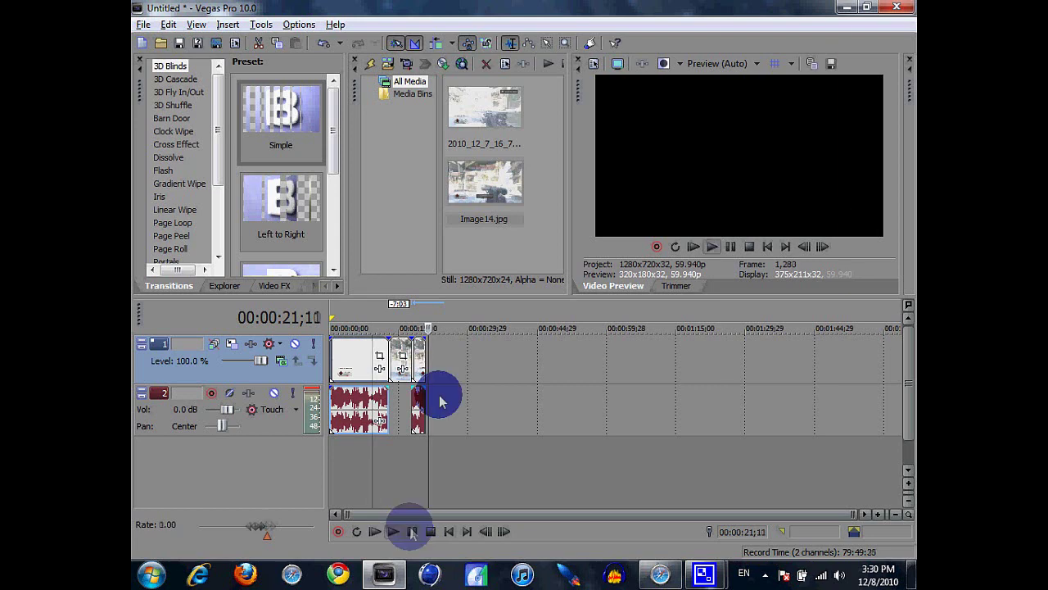
right_click(456, 357)
click(510, 392)
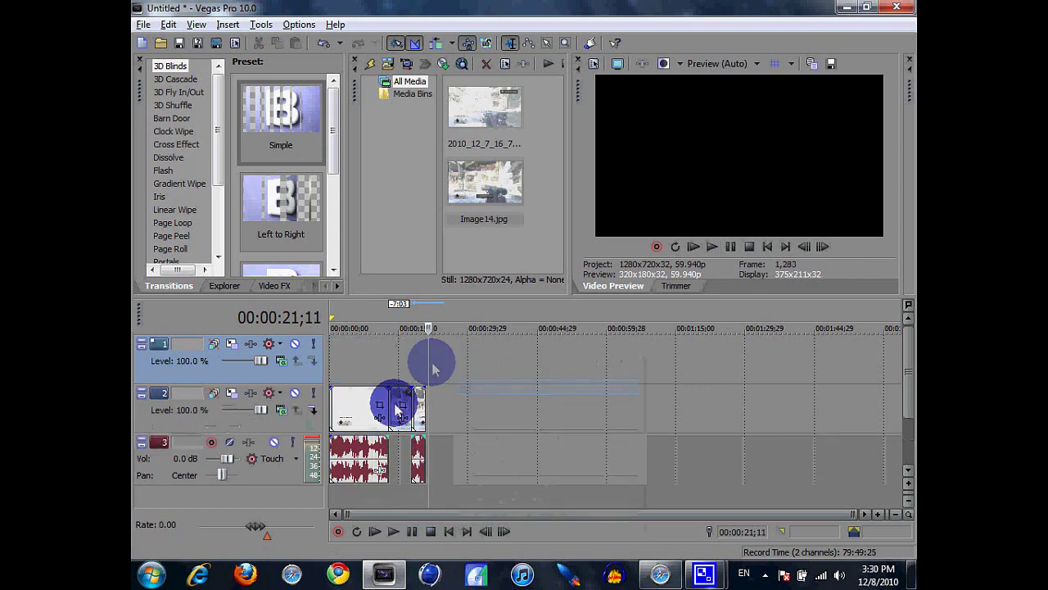
Step: Insert a text event at 12;22 on the new track reading 'Your Text Here'
click(409, 361)
right_click(409, 362)
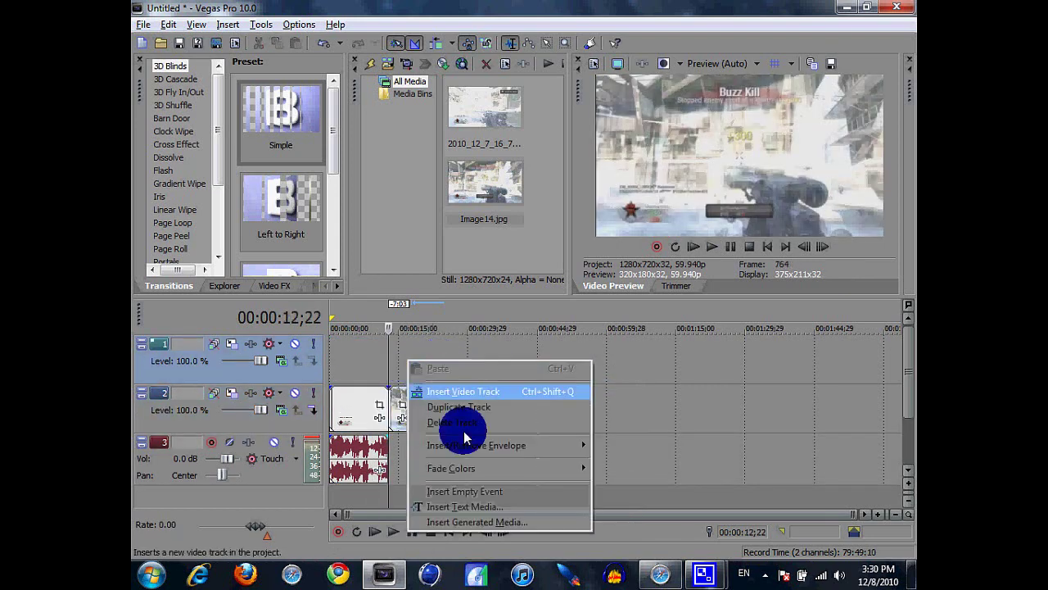
click(462, 506)
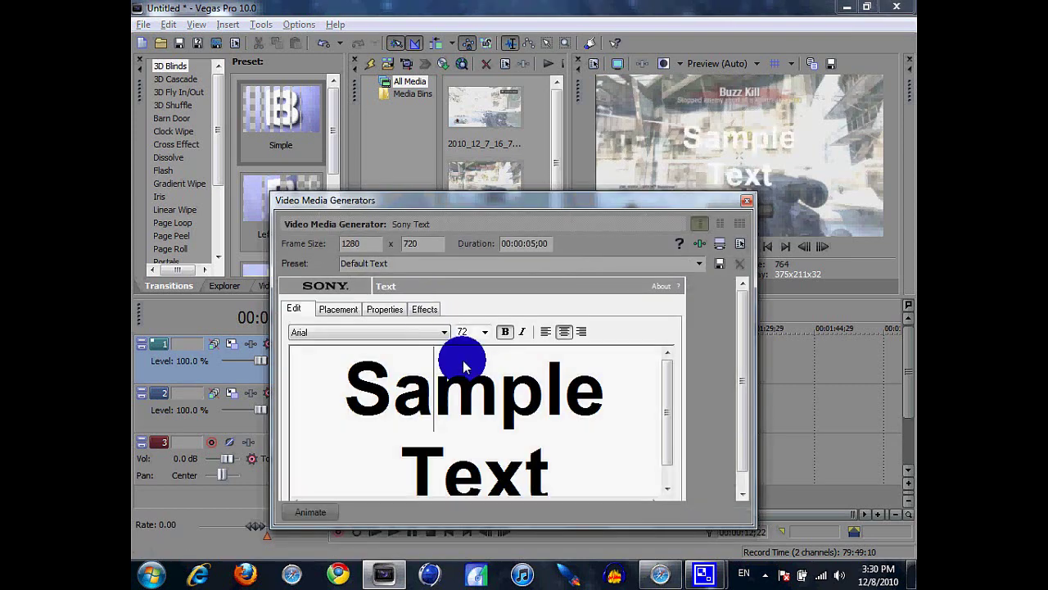
key(ctrl+a)
key(Delete)
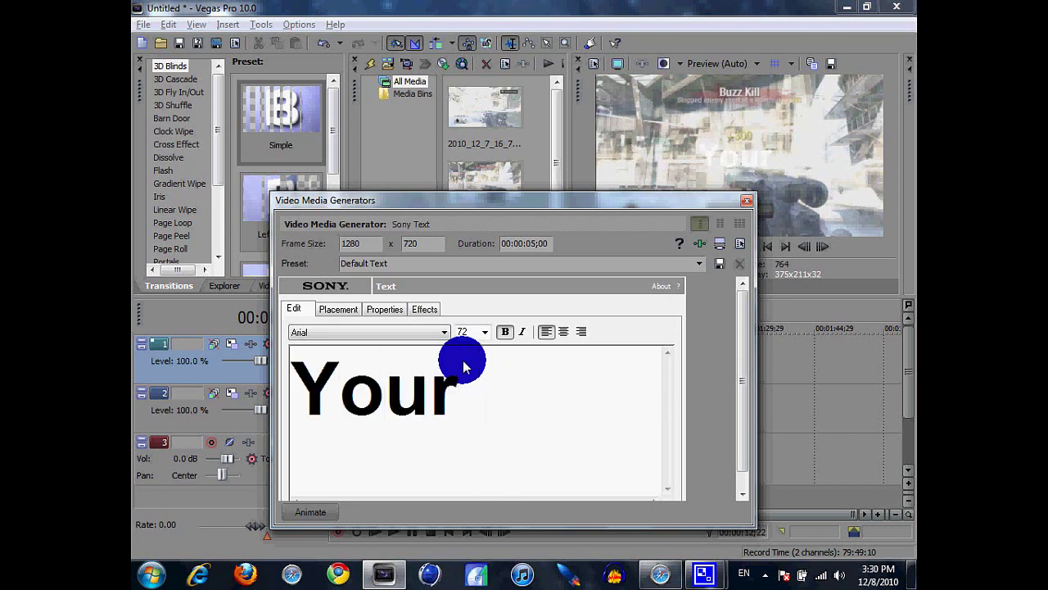
text(Your Text )
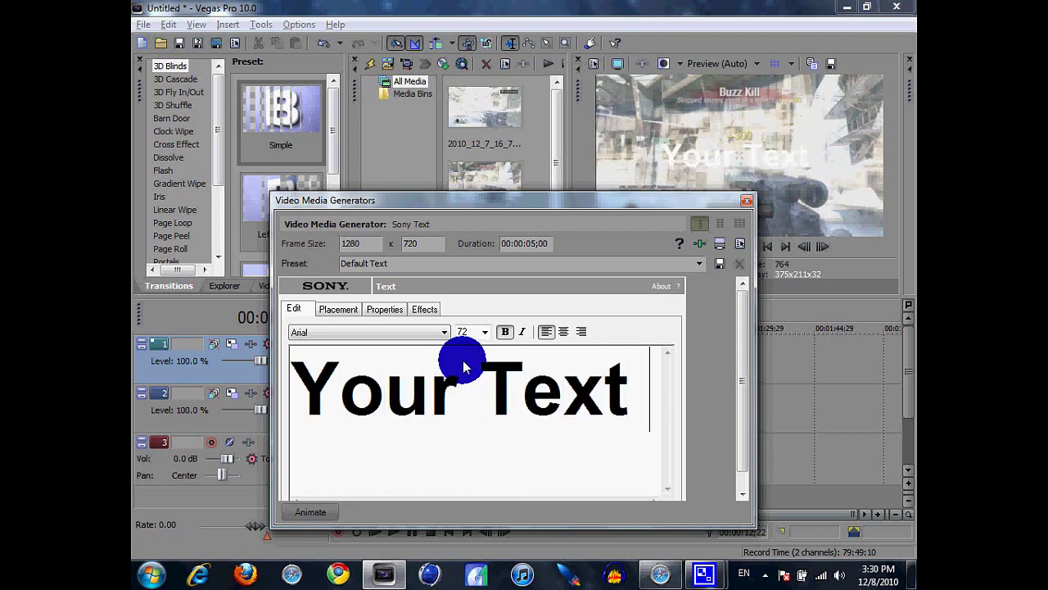
text(Here)
Step: Give the title a black outline with width 1.000
click(425, 309)
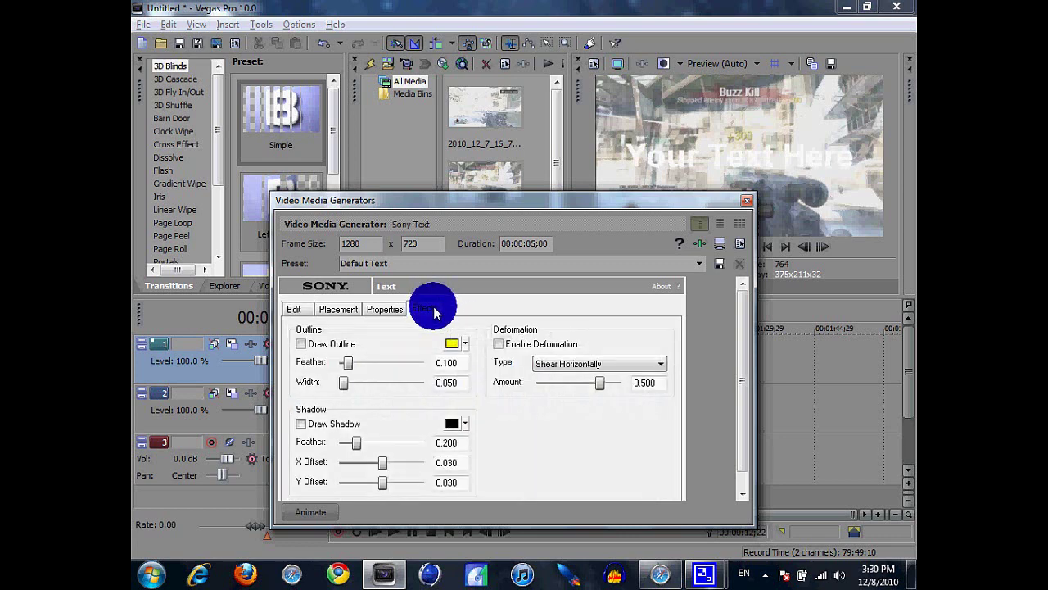
click(324, 348)
click(456, 343)
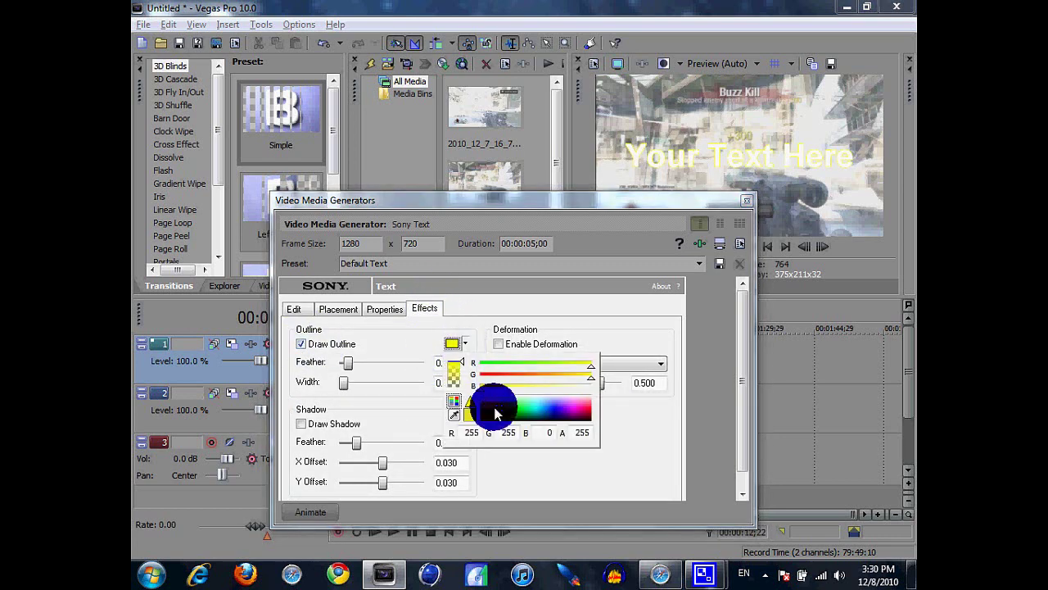
drag(492, 417, 497, 434)
click(403, 341)
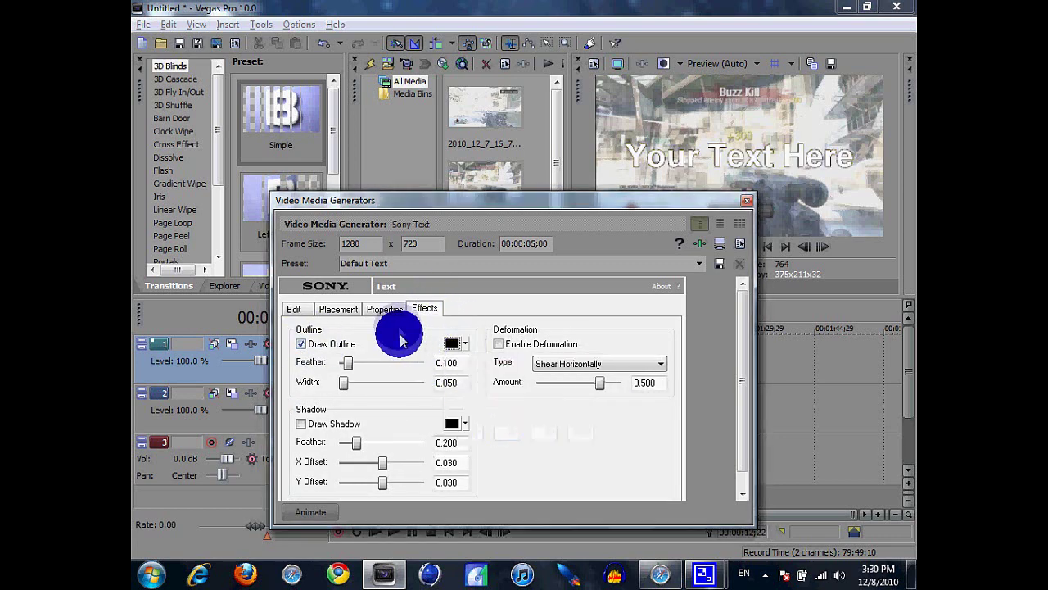
drag(344, 383, 423, 382)
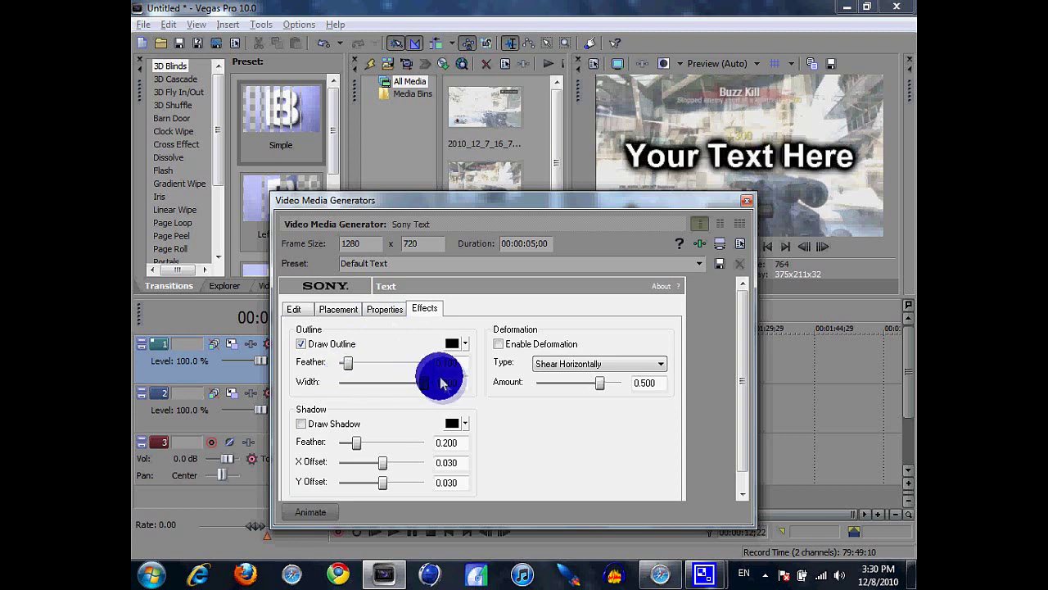
click(389, 308)
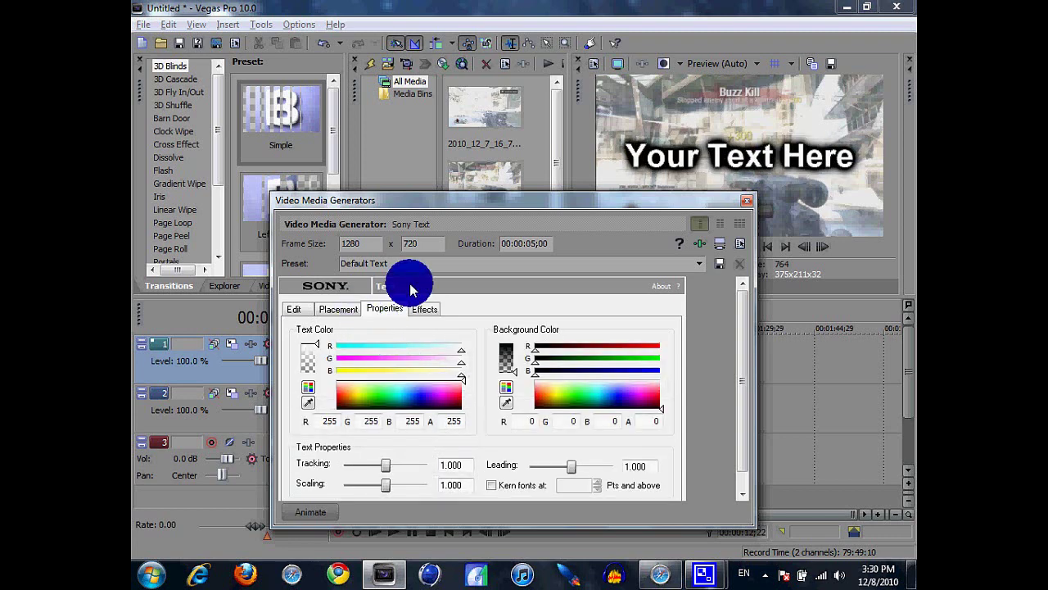
Step: Trim the gameplay event's start to the playhead at 00:00:09;04
click(744, 203)
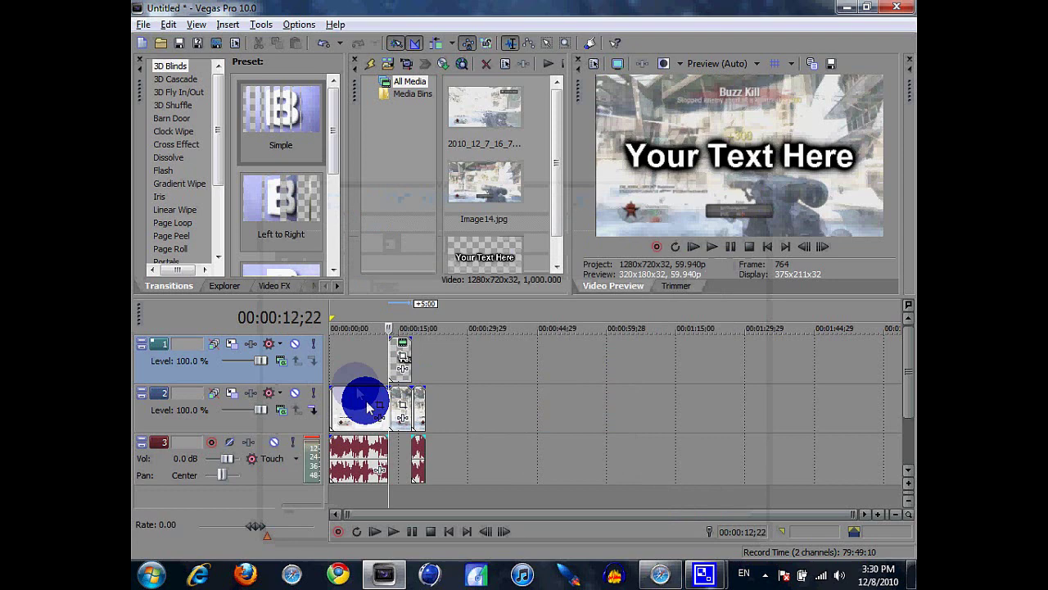
click(371, 366)
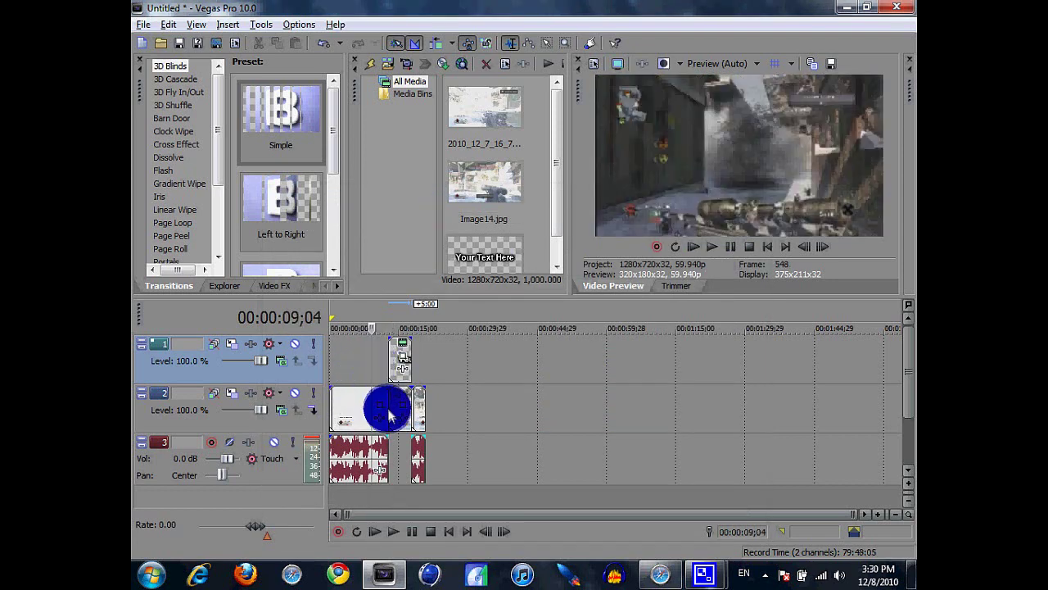
right_click(347, 402)
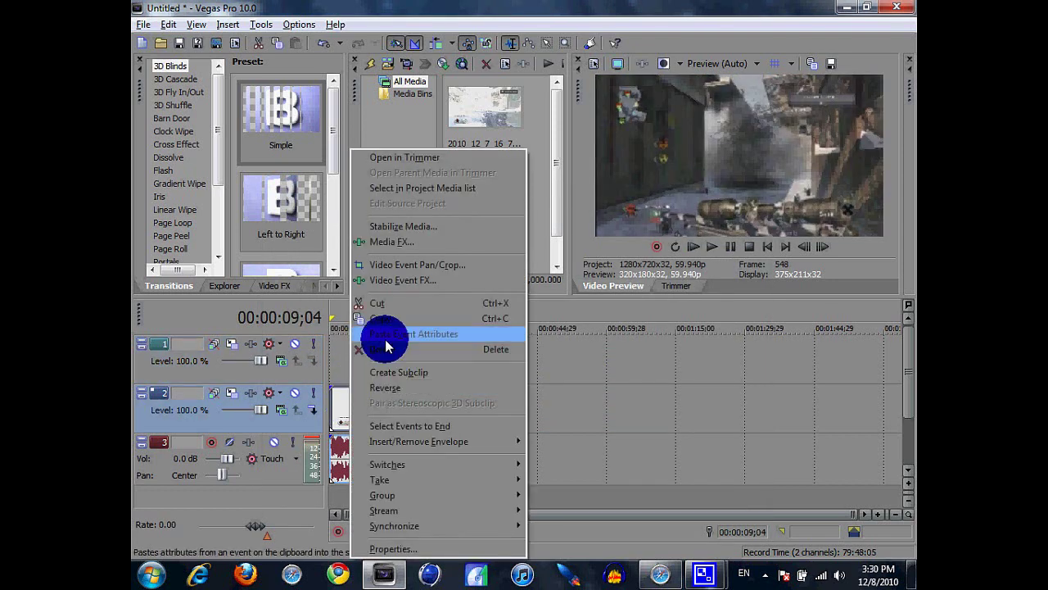
click(383, 350)
Step: Move the trimmed gameplay piece, still and Your Text Here title to the timeline start
mouse_move(384, 403)
mouse_down()
mouse_move(341, 405)
mouse_move(365, 402)
mouse_up()
drag(393, 363, 357, 378)
drag(422, 399, 381, 395)
click(449, 531)
click(394, 531)
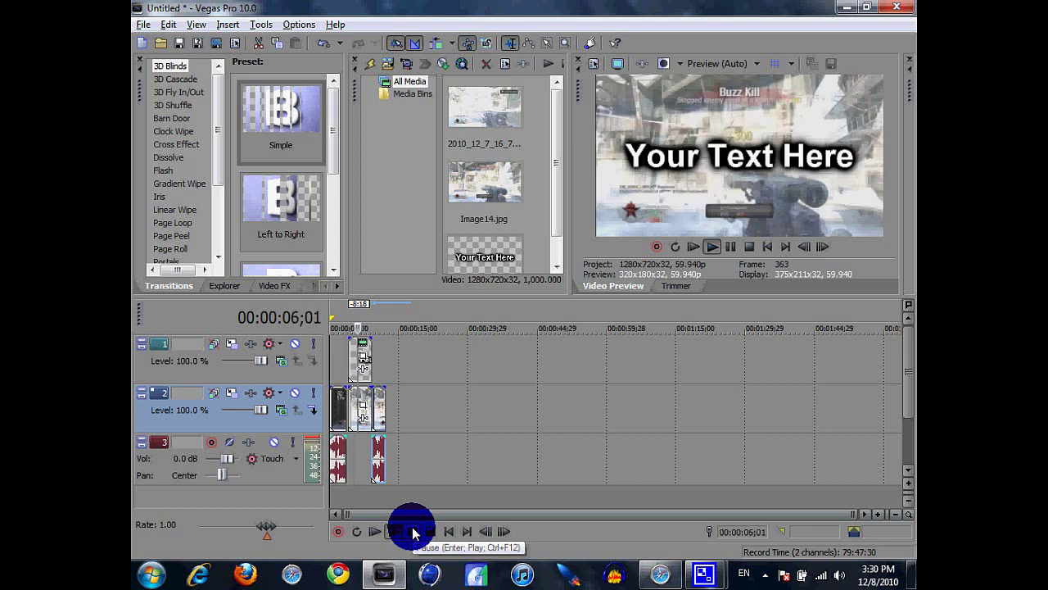
Step: Shift the track 2 events and the title events on track 1 left to close the gap
click(413, 531)
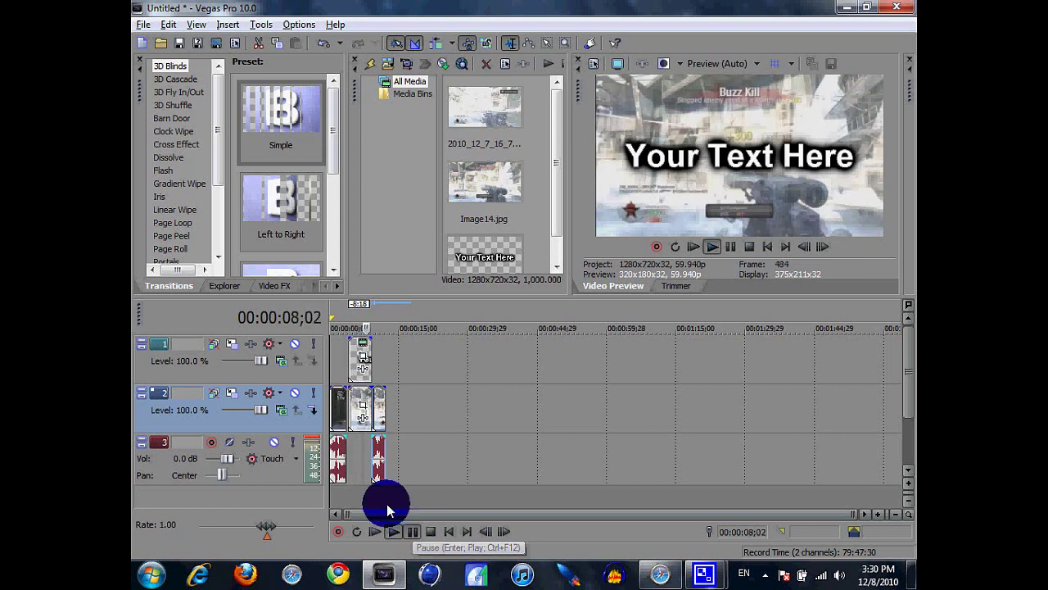
click(342, 381)
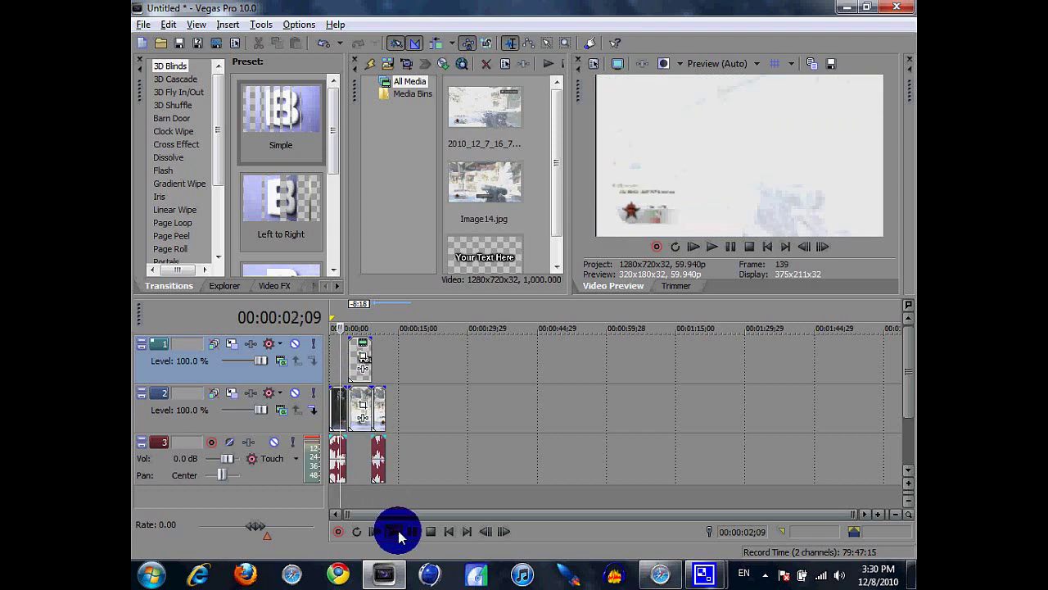
click(395, 532)
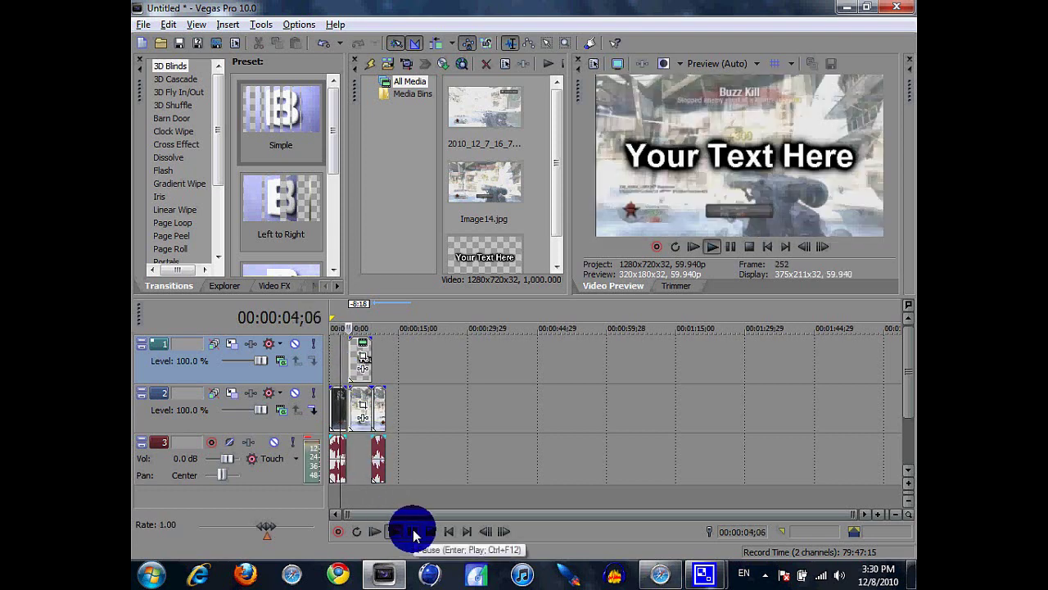
click(413, 531)
scroll(358, 417, up, 8)
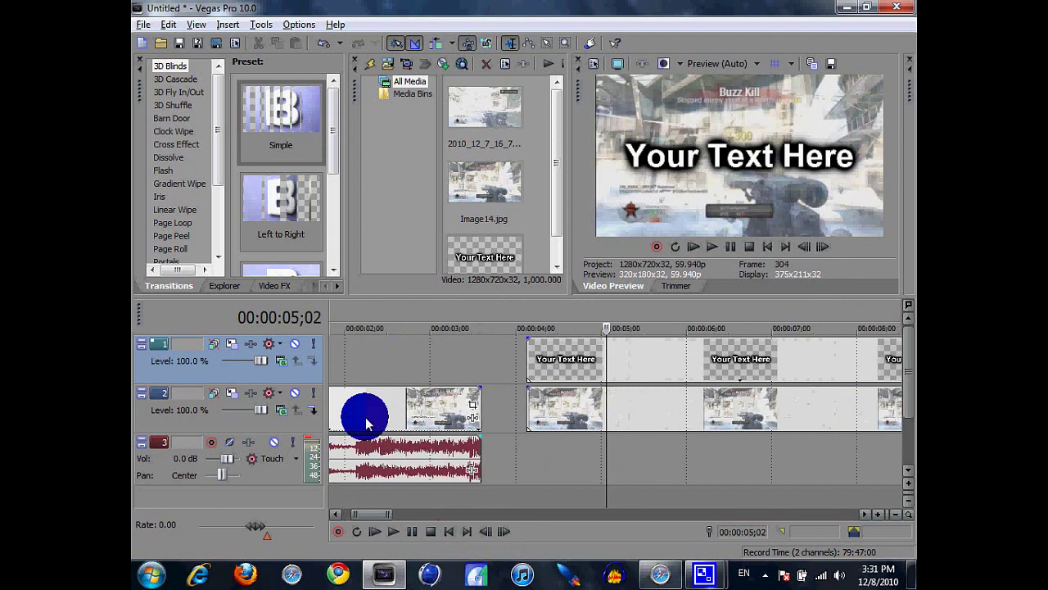
drag(524, 403, 468, 398)
drag(509, 365, 464, 371)
Step: Butt the last gameplay event against the still-frame event and play back from the start
scroll(733, 417, down, 3)
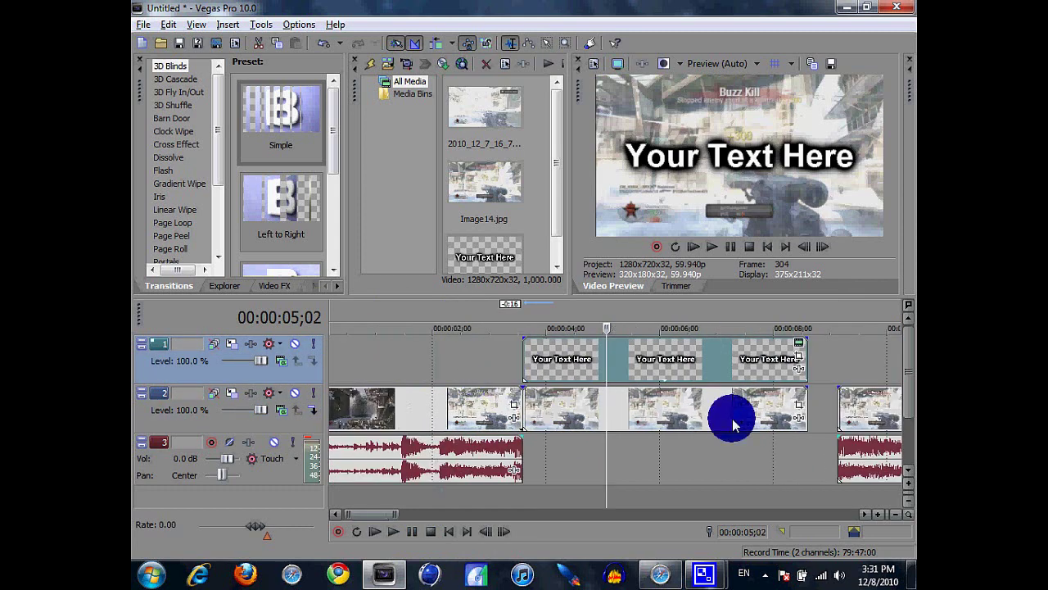
click(832, 420)
drag(832, 419, 824, 419)
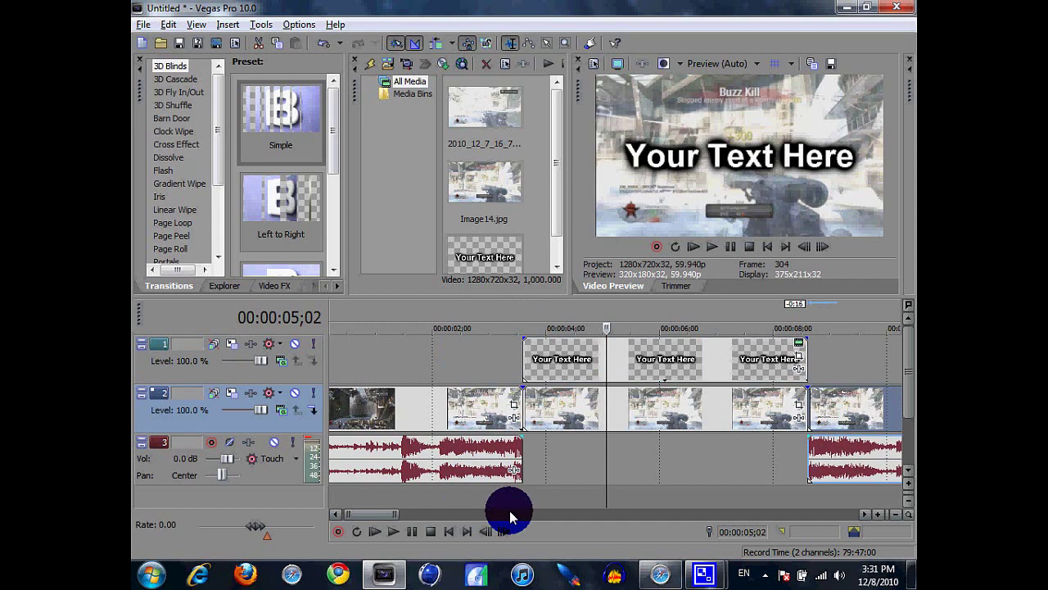
click(448, 531)
click(395, 532)
scroll(491, 471, down, 5)
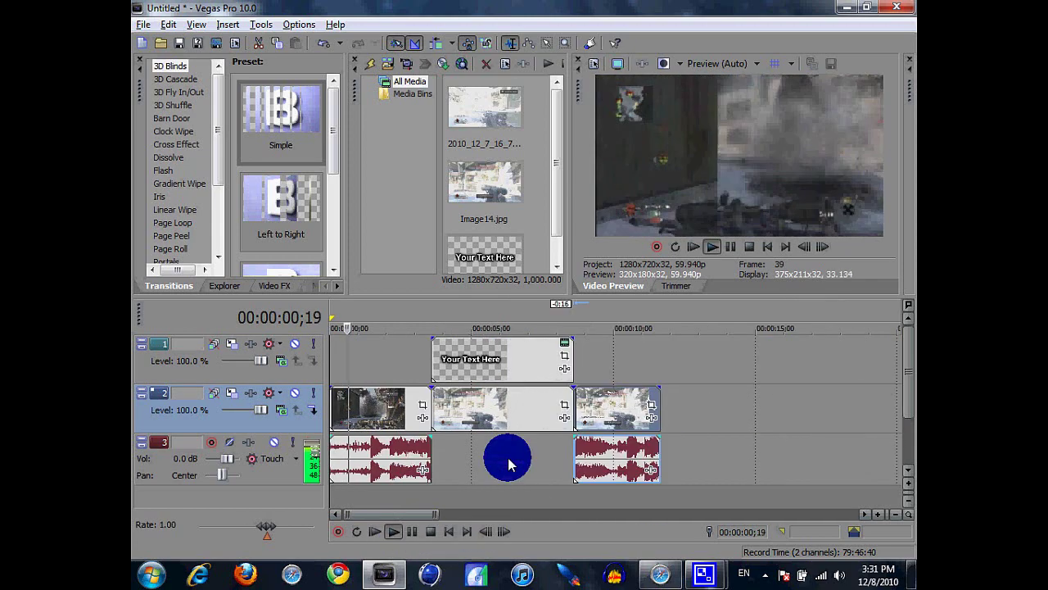
Step: Insert a new text event on the track reading 'Subscribe Me'
click(414, 532)
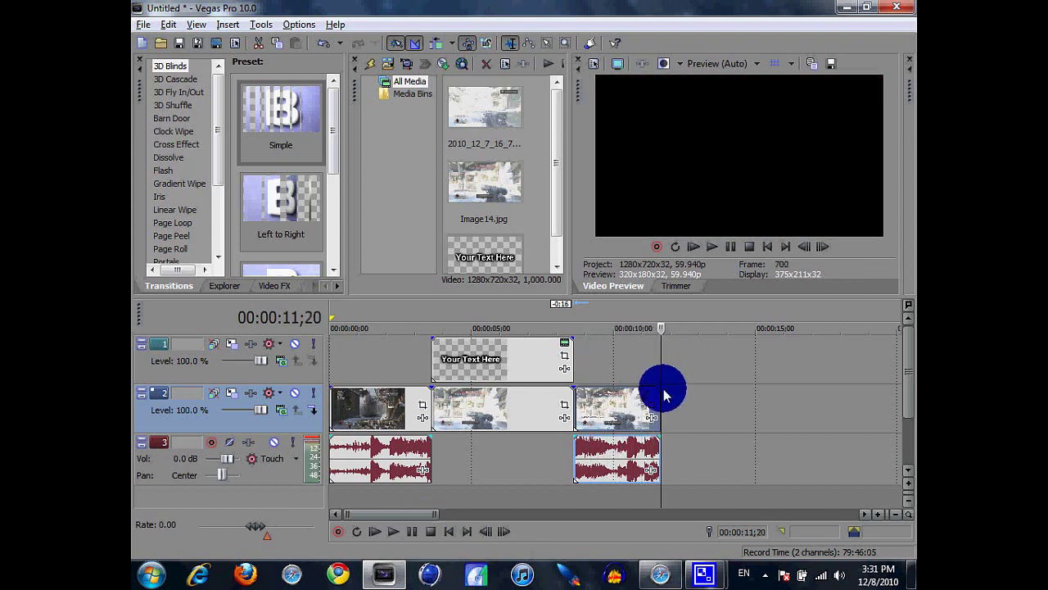
right_click(712, 396)
click(754, 370)
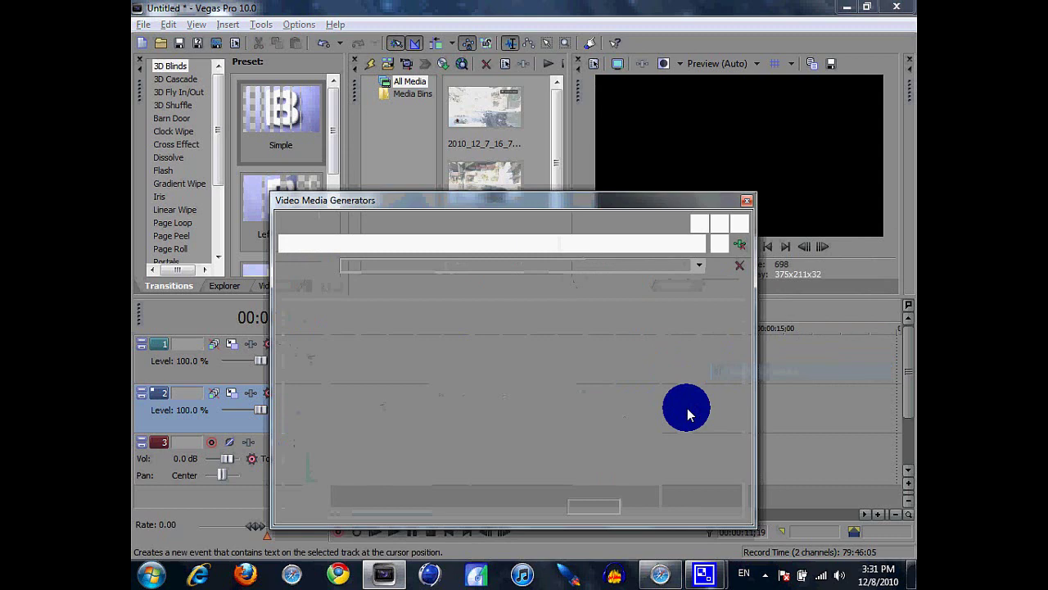
click(606, 403)
key(ctrl+a)
key(Delete)
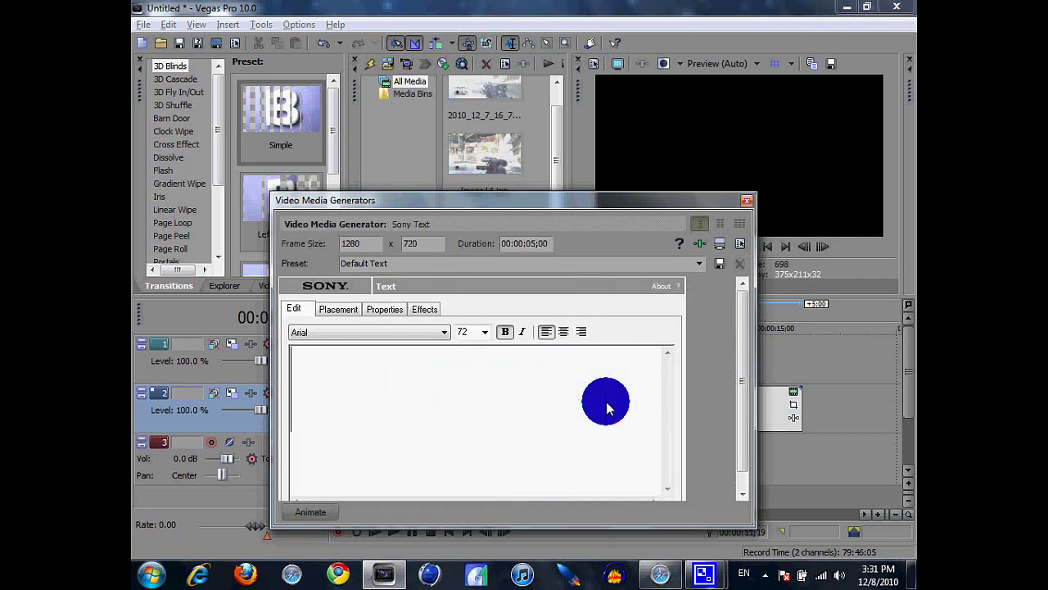
text(Subscribe)
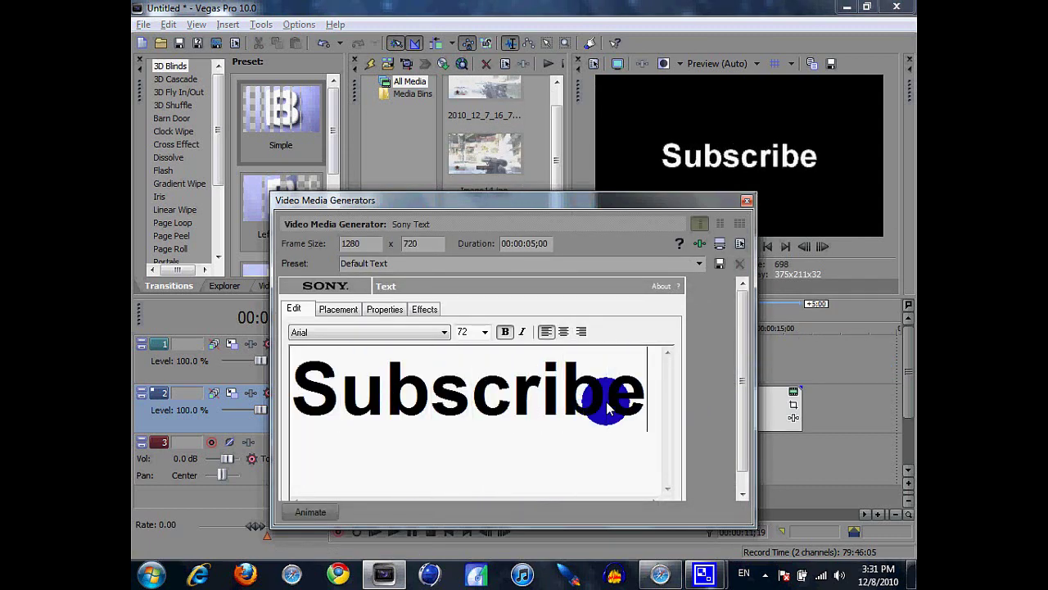
text( Me)
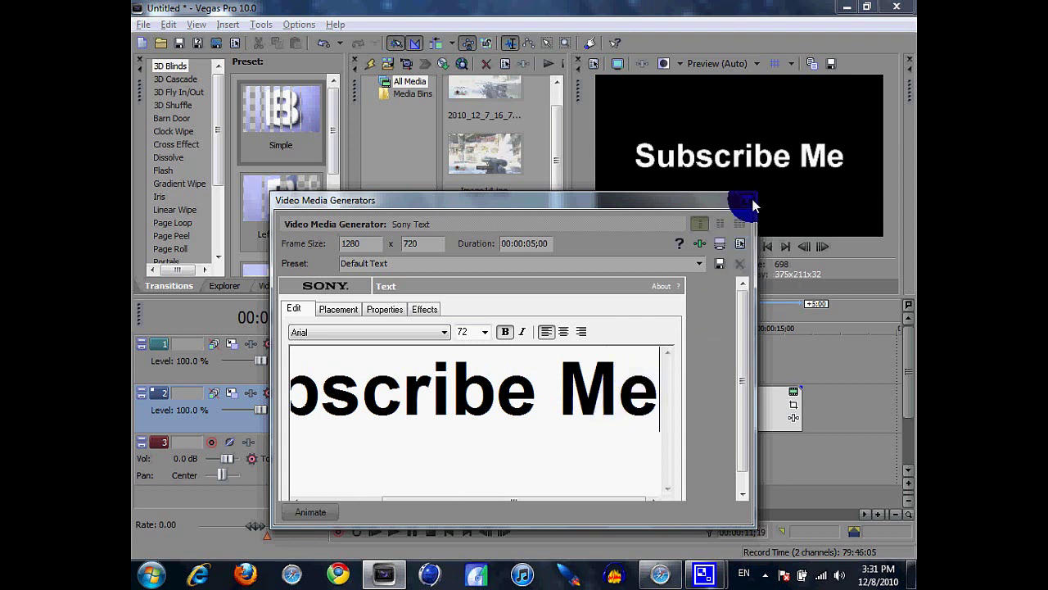
Step: Make the Subscribe Me text yellow with an outline width of 1.000
click(401, 310)
click(357, 394)
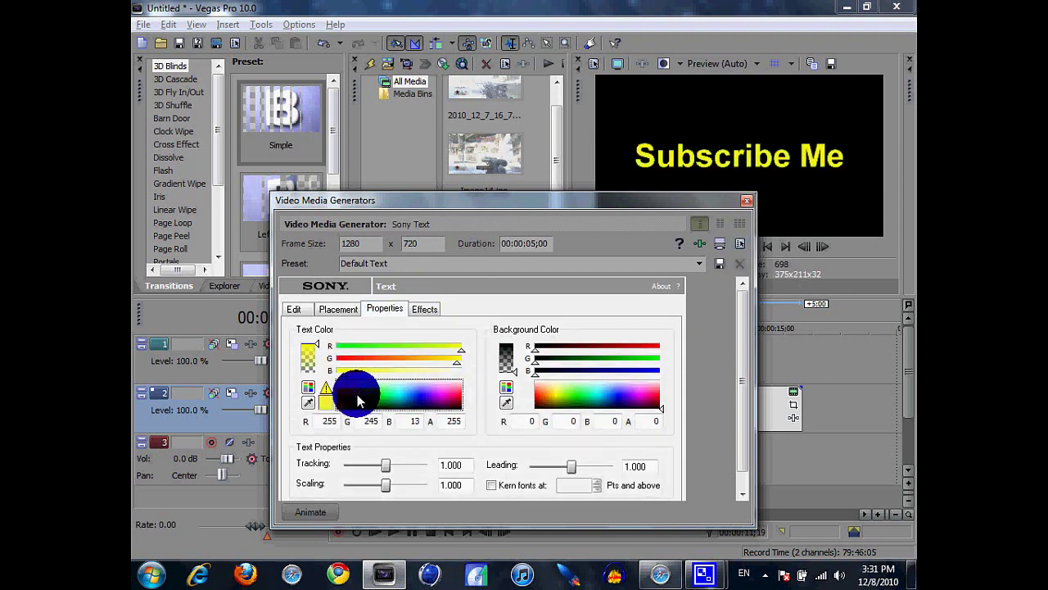
click(426, 309)
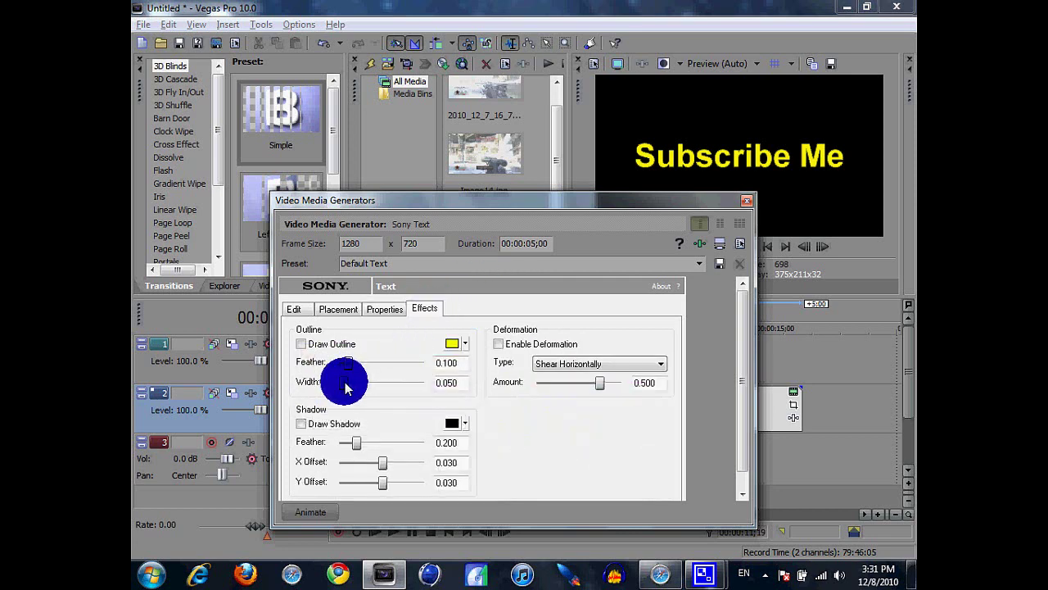
drag(348, 382, 423, 382)
Step: Set the outline colour to white
click(450, 343)
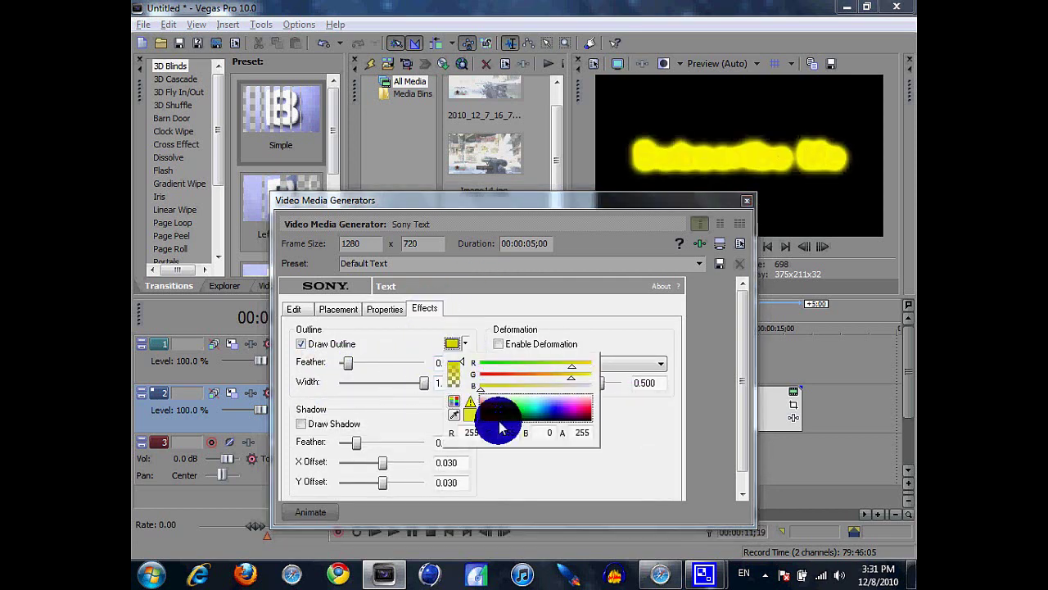
click(470, 422)
click(414, 342)
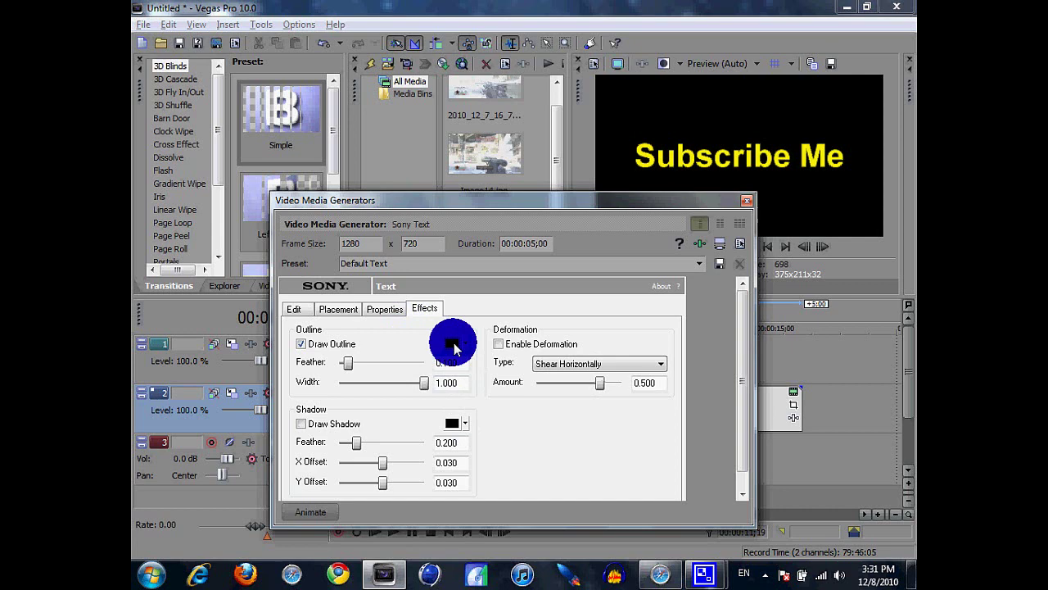
click(465, 349)
click(481, 377)
click(423, 338)
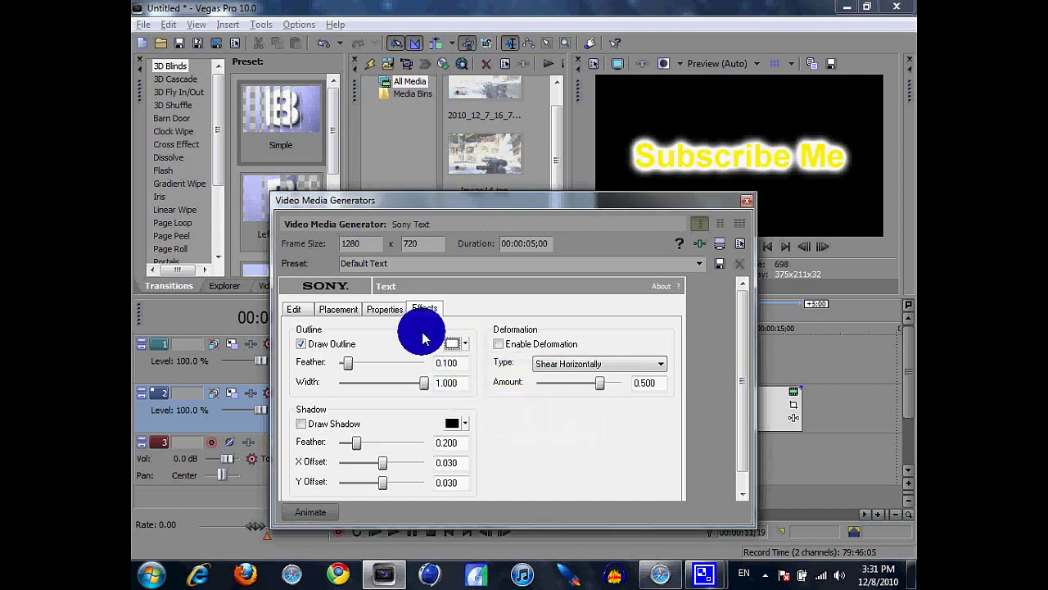